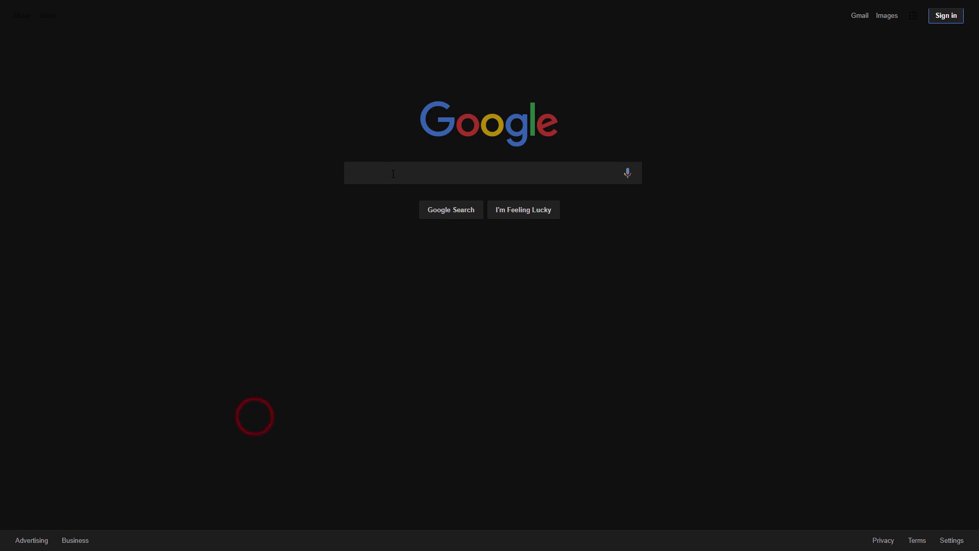
- Search Google for 'stylish' and open its Chrome Web Store listing
left_click(397, 171)
type("st")
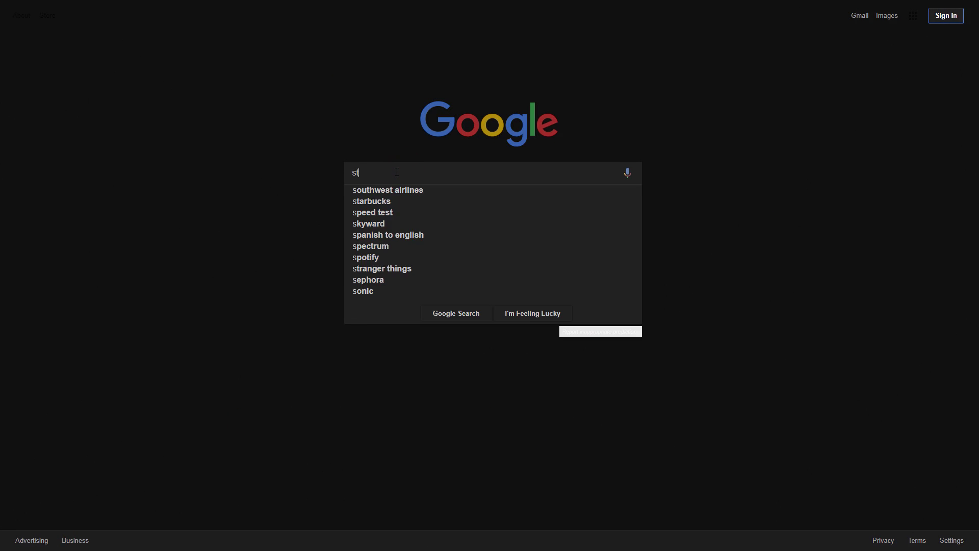
type("ylish")
key("Return")
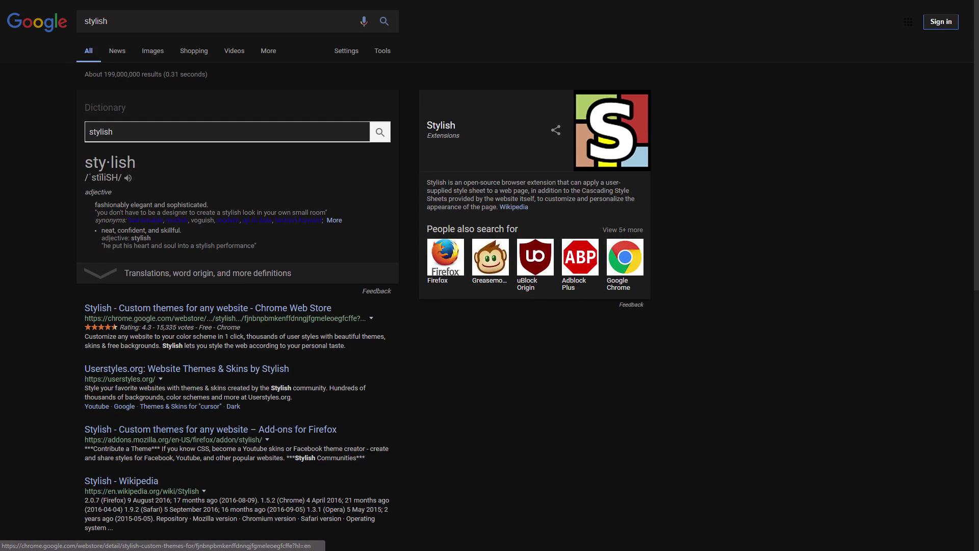
left_click(175, 307)
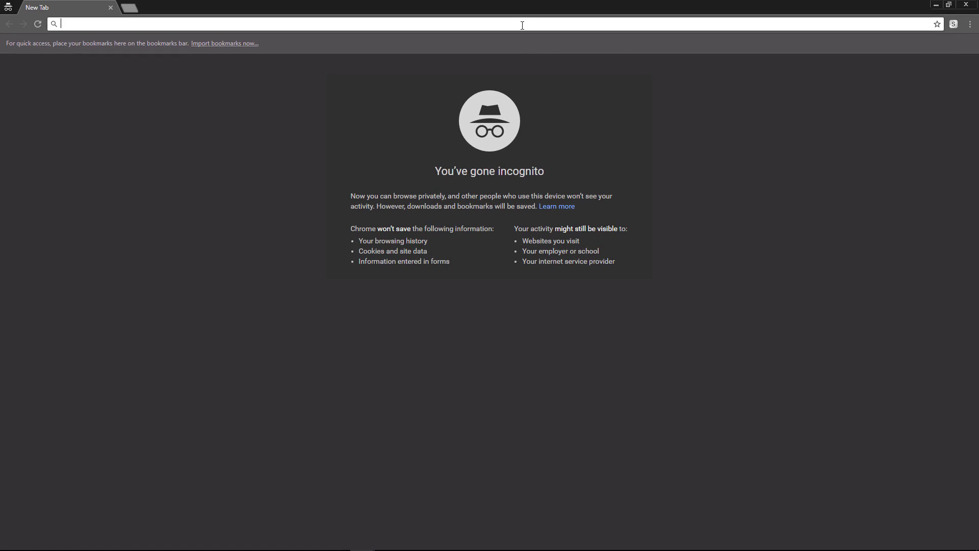
- Go to reddit.com and check the Stylish panel's Installed and Library theme lists
left_click(521, 25)
type("red")
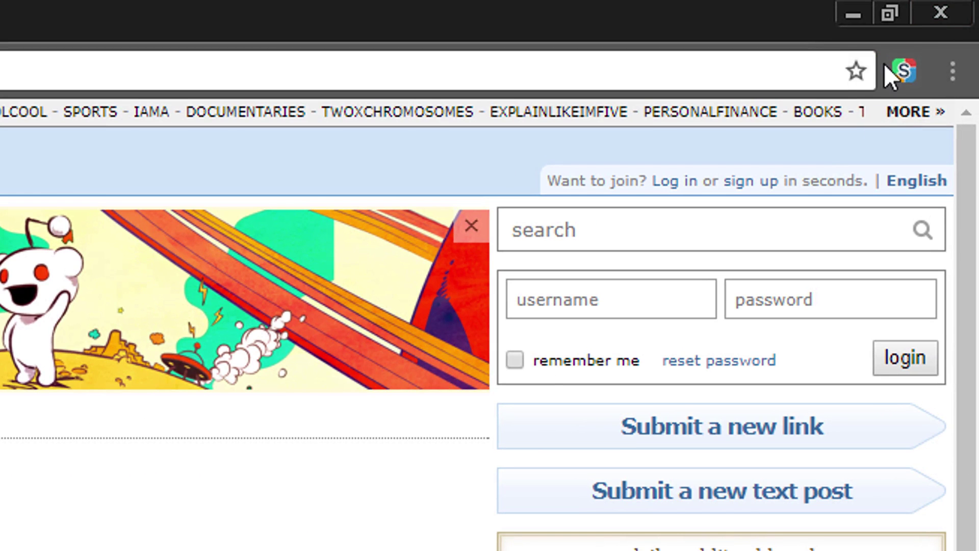
left_click(907, 75)
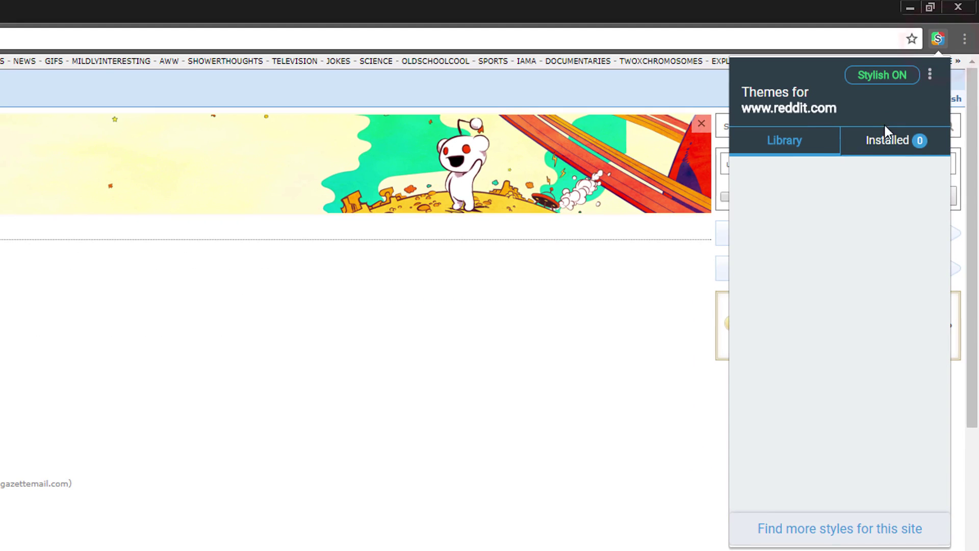
left_click(853, 144)
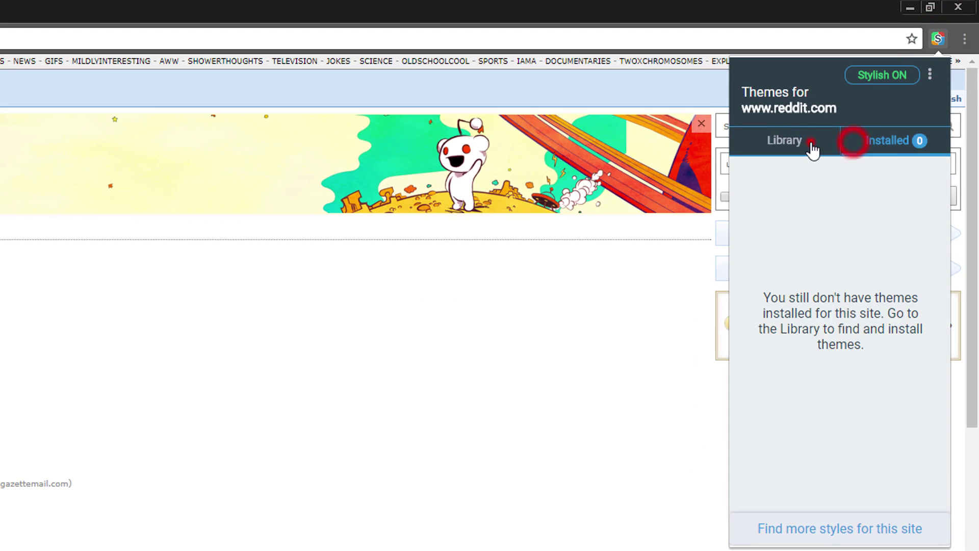
left_click(812, 146)
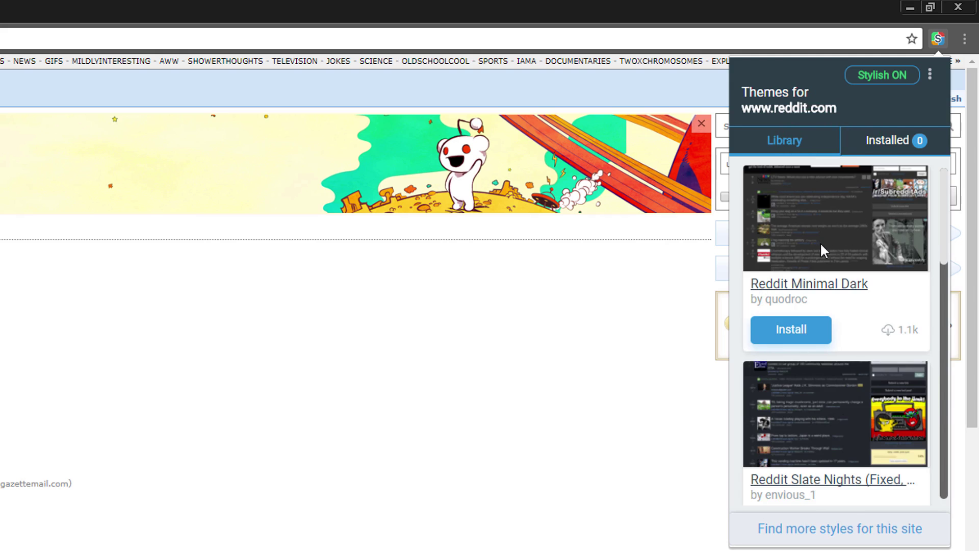
scroll(821, 249, "down", 1)
scroll(821, 249, "down", 2)
scroll(822, 258, "down", 2)
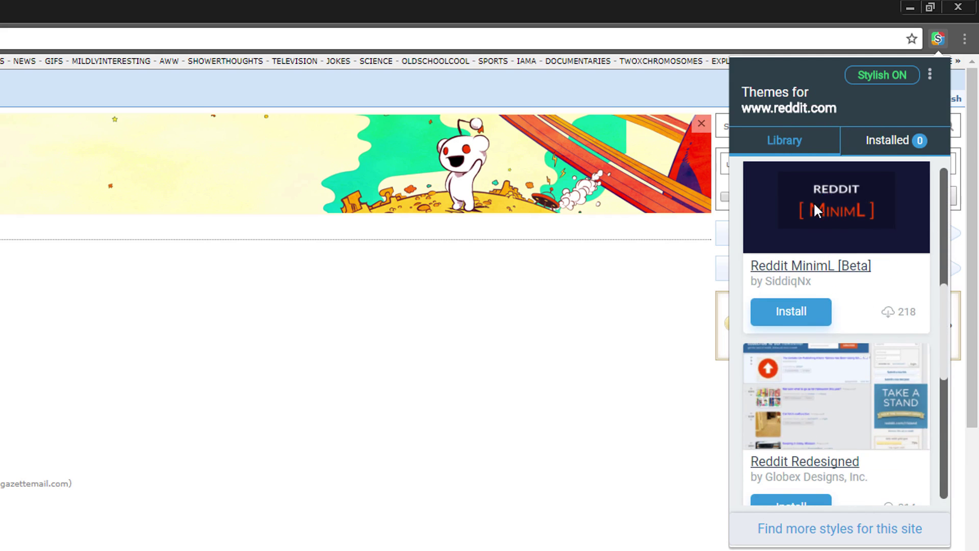
scroll(815, 205, "down", 4)
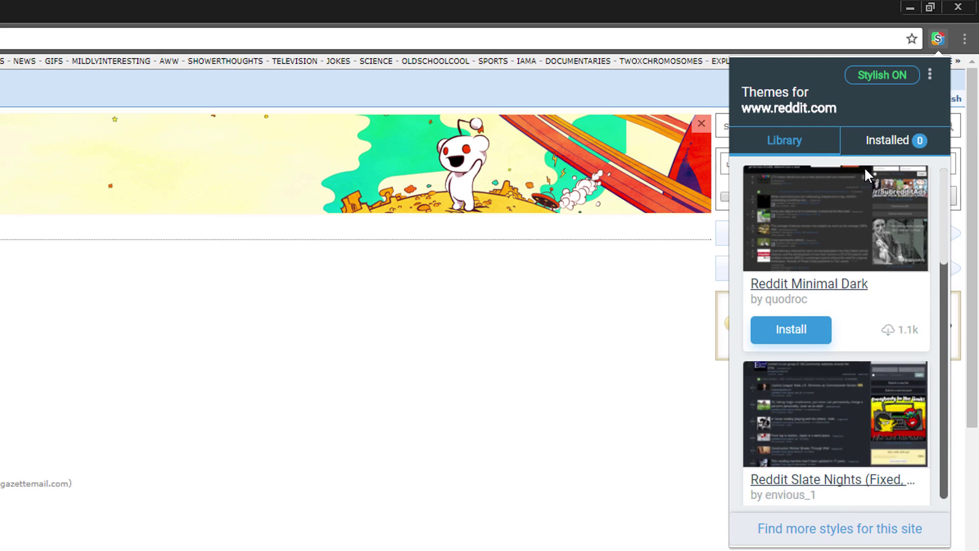
left_click(890, 142)
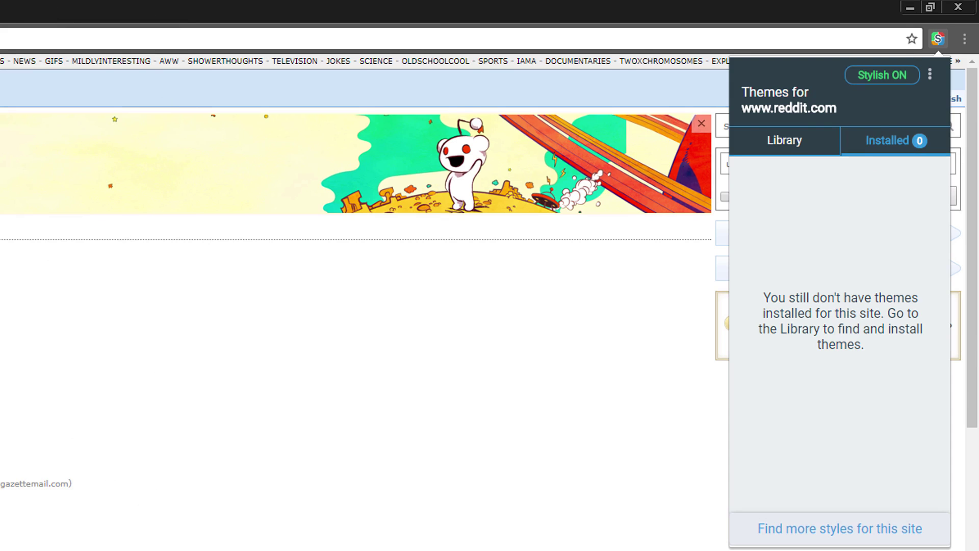
- Create a new Stylish style and name it 'Reddit Dark'
left_click(931, 75)
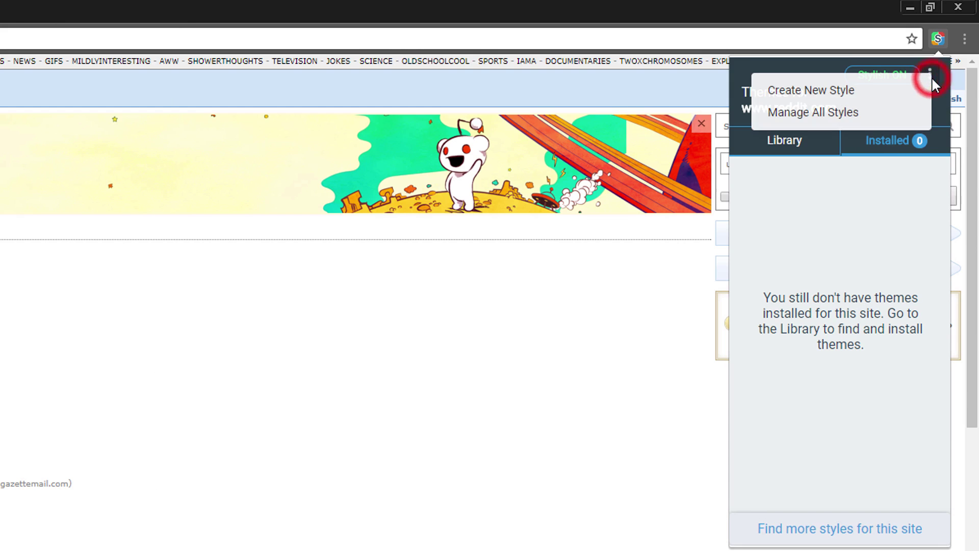
left_click(800, 91)
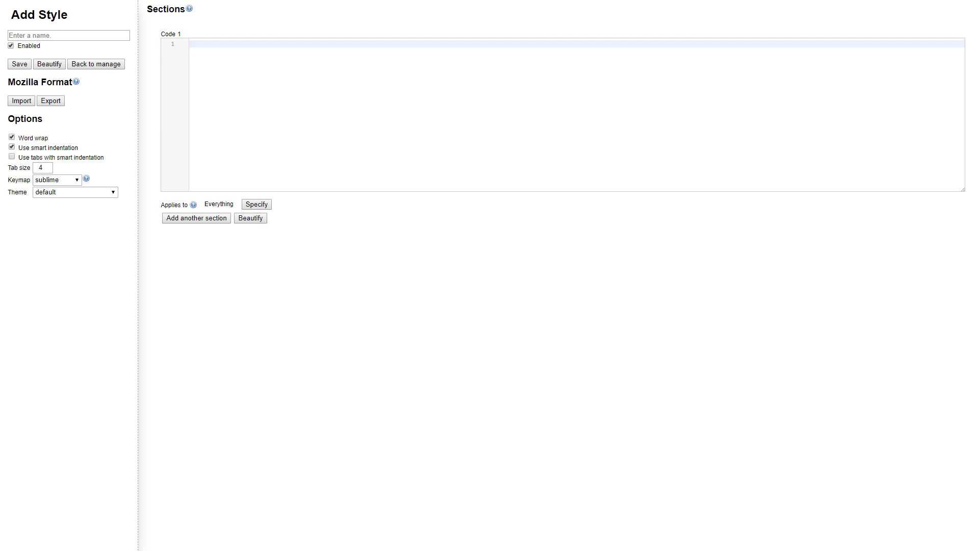
left_click(35, 33)
type("Reddit Dark")
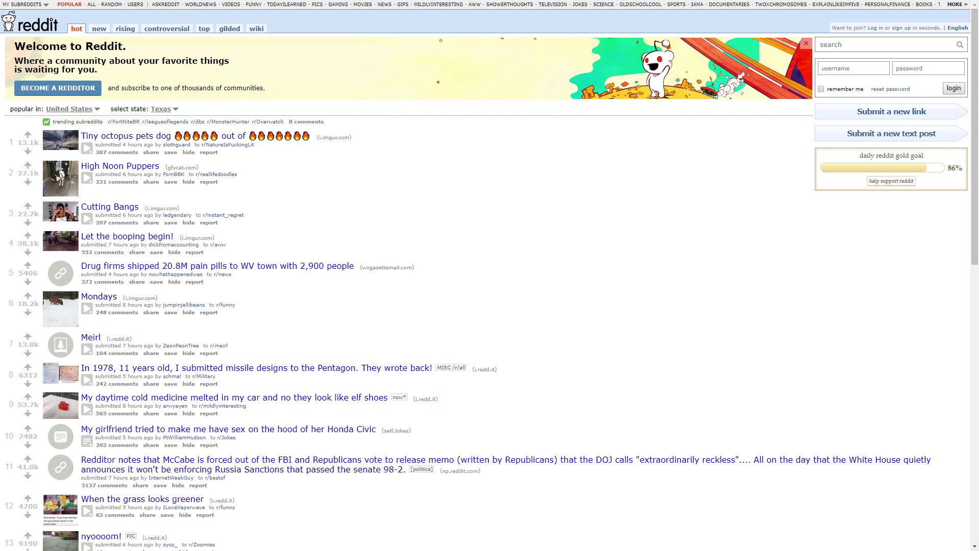
- Inspect the Reddit page and examine the body rule's white background colour
right_click(673, 240)
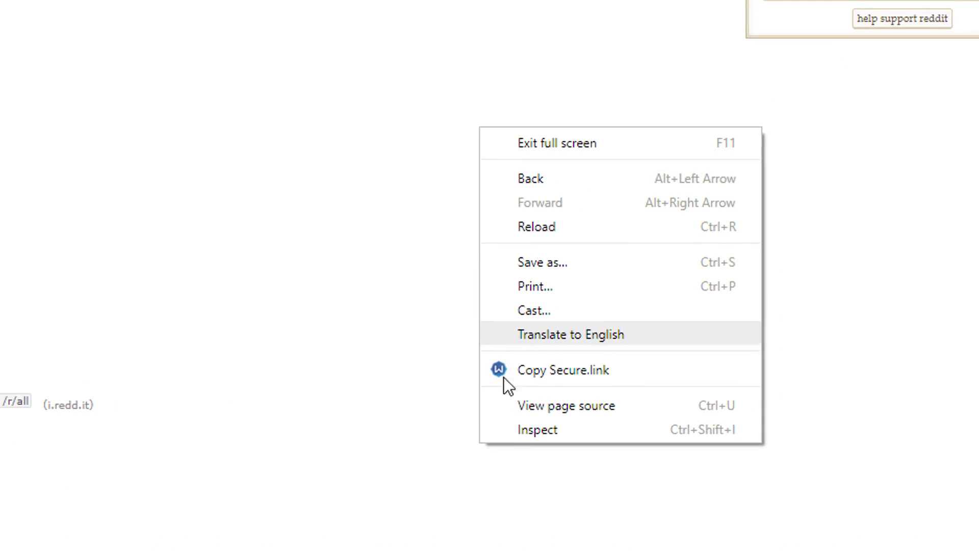
left_click(515, 426)
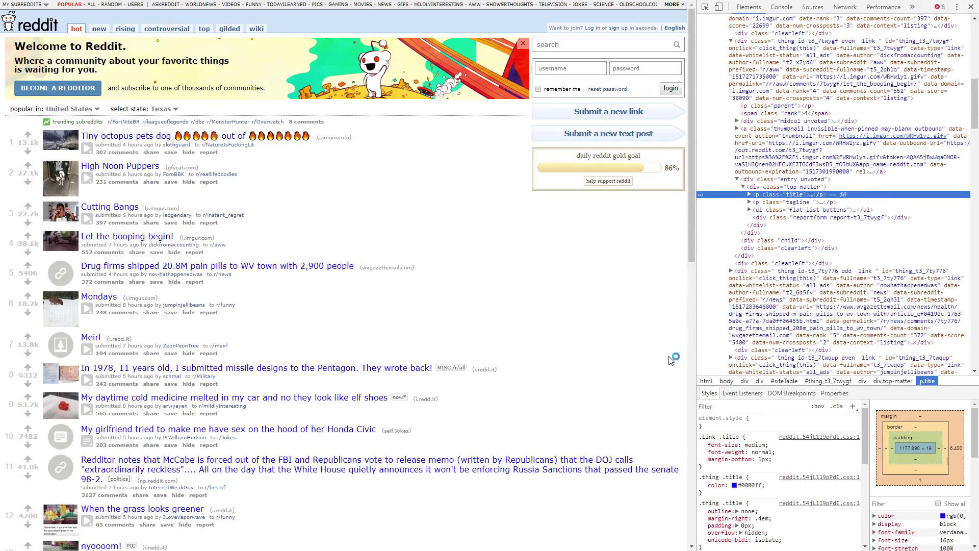
scroll(794, 136, "up", 3)
scroll(788, 138, "up", 3)
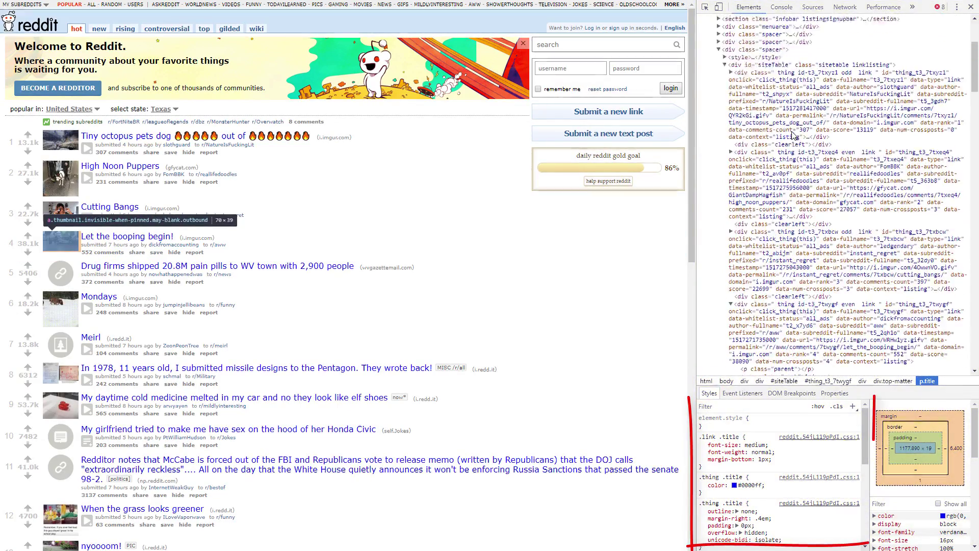
scroll(777, 144, "up", 3)
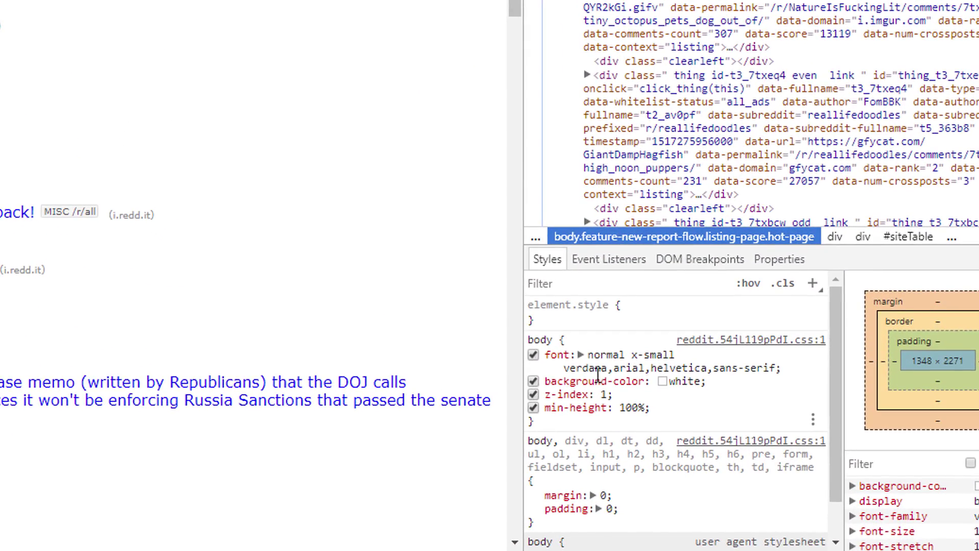
left_click(663, 381)
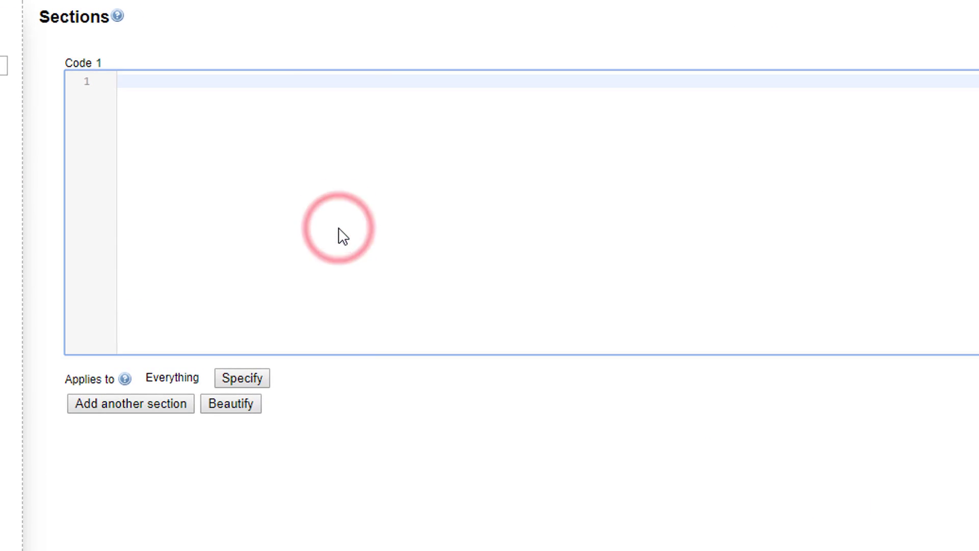
type("body{")
- Write the body rule with background #171717 in the style code
key("Return")
type("background-co")
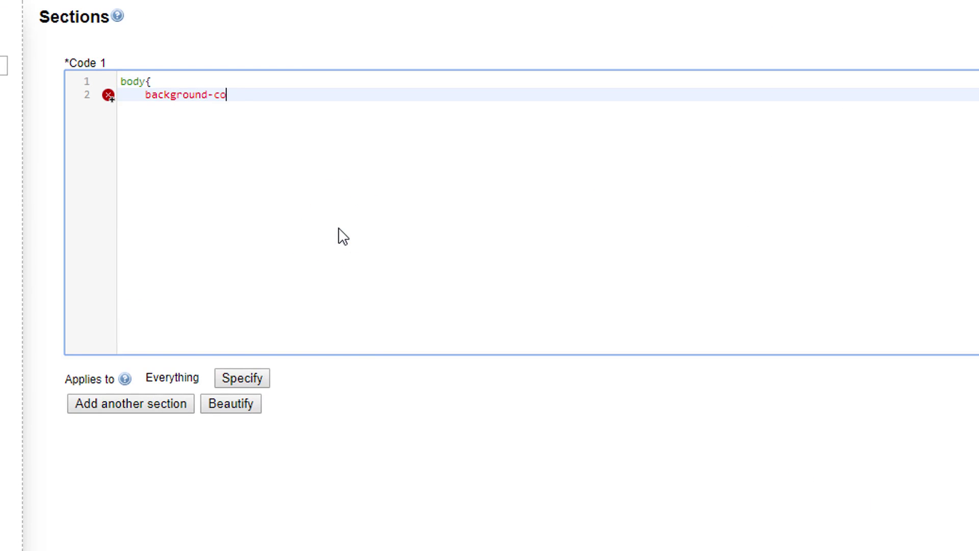
type("lor:")
type("#171717 !important;")
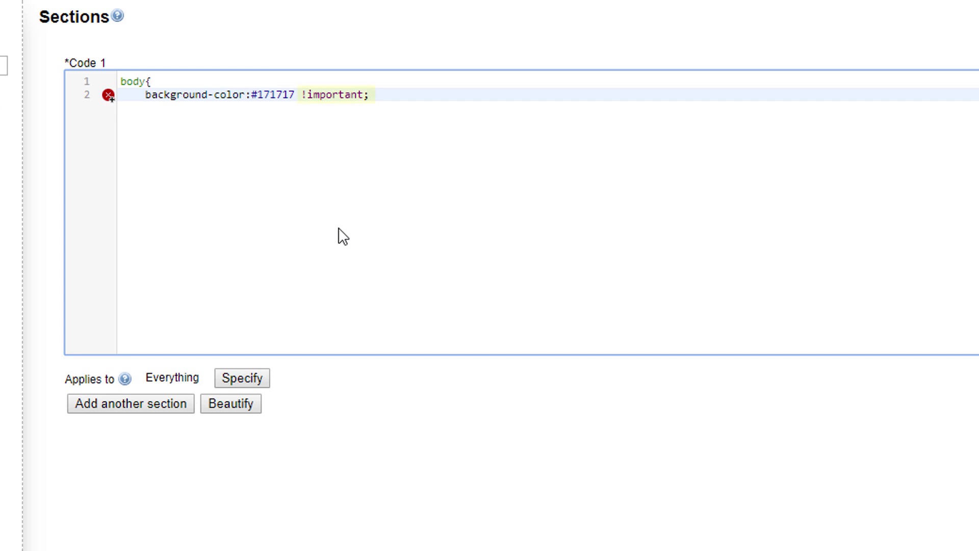
key("Return")
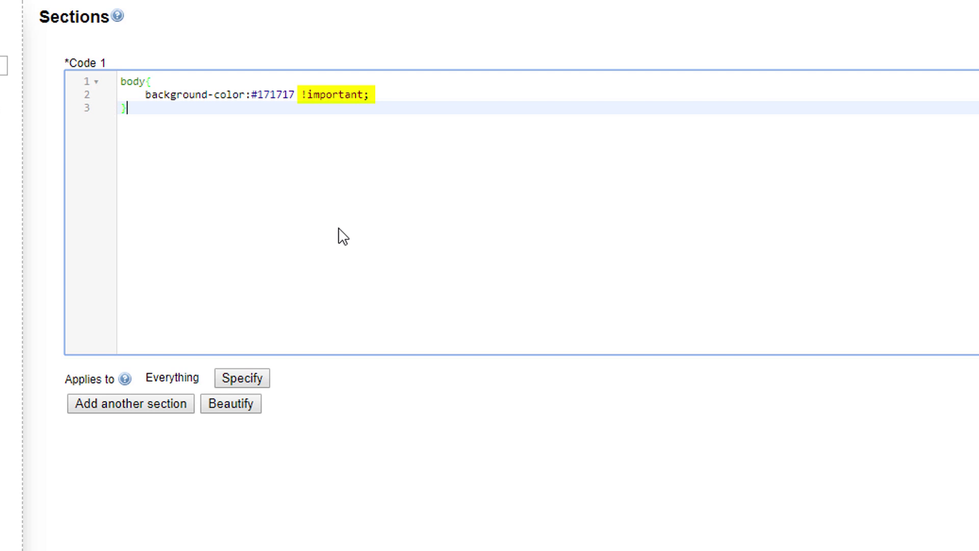
left_click(230, 377)
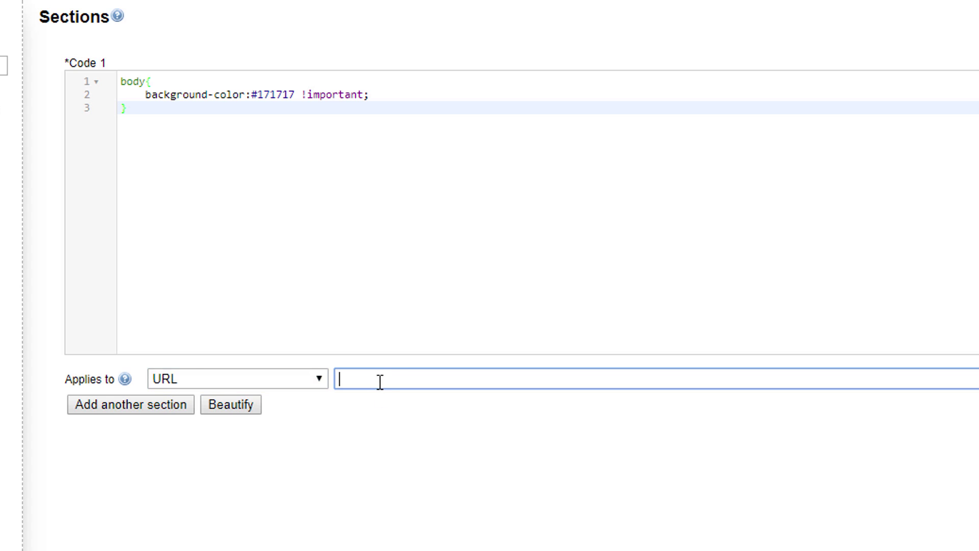
key("ctrl+v")
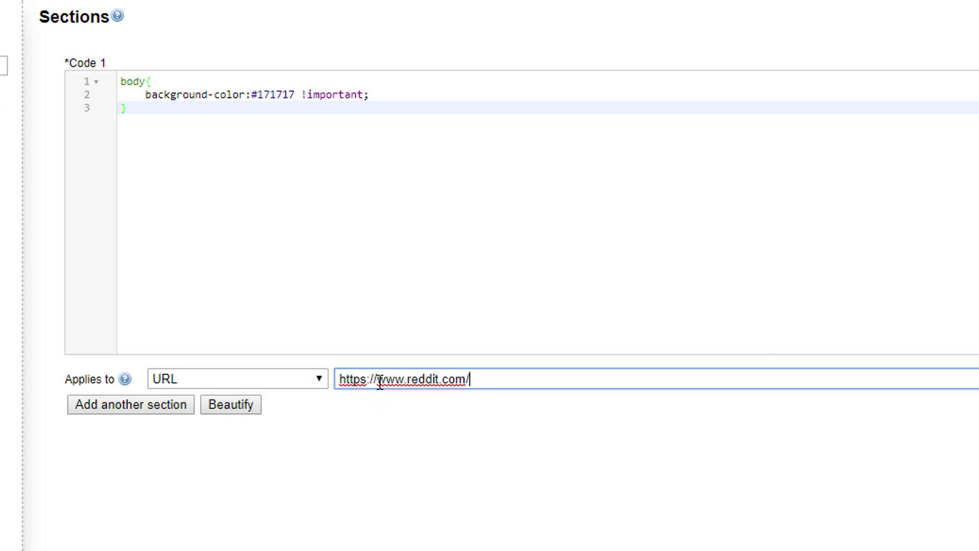
left_click(577, 412)
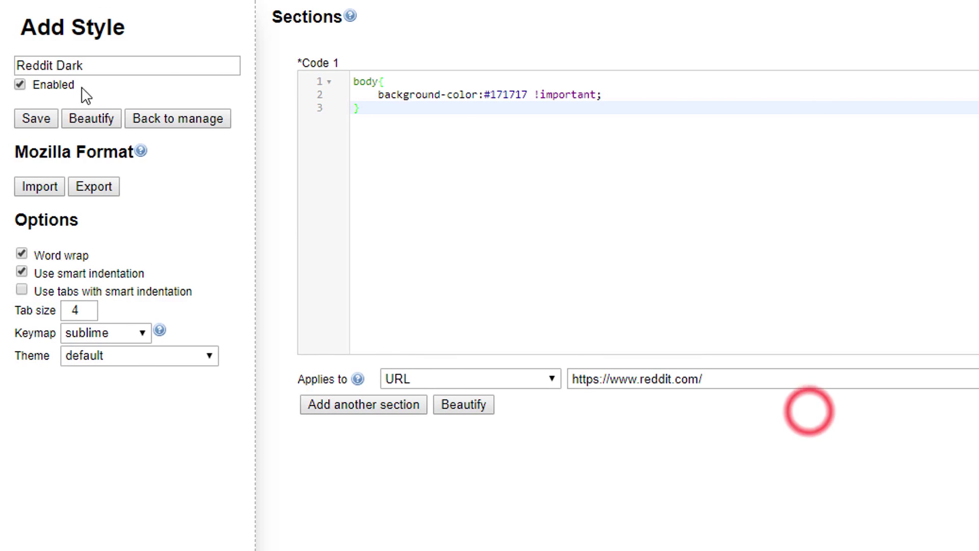
left_click(28, 119)
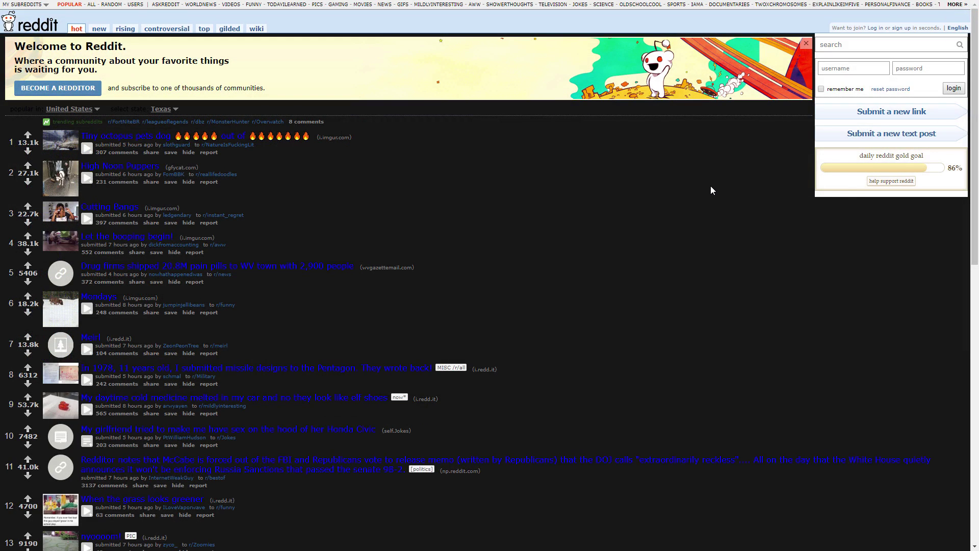
- Reload Reddit to see the dark background and inspect a post title's styles
right_click(712, 190)
left_click(738, 234)
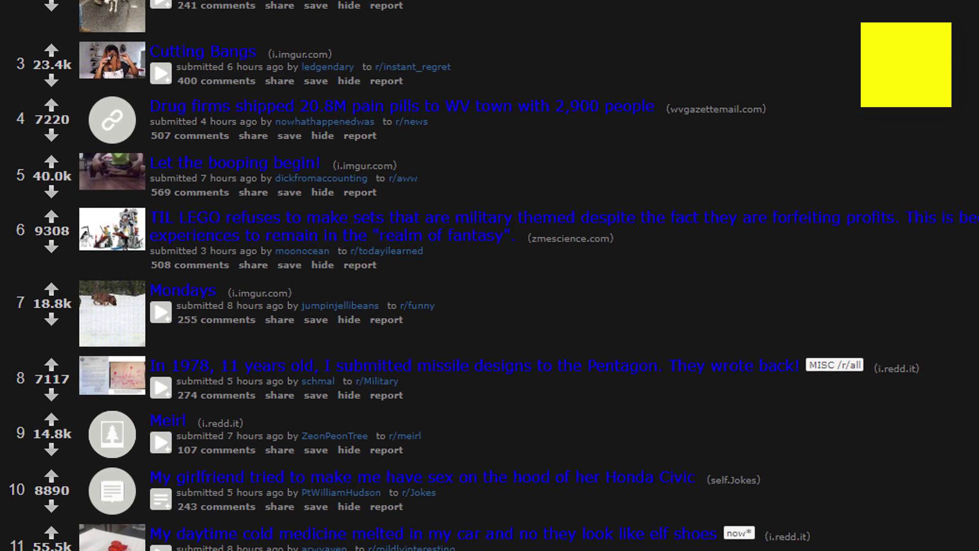
right_click(462, 116)
left_click(550, 281)
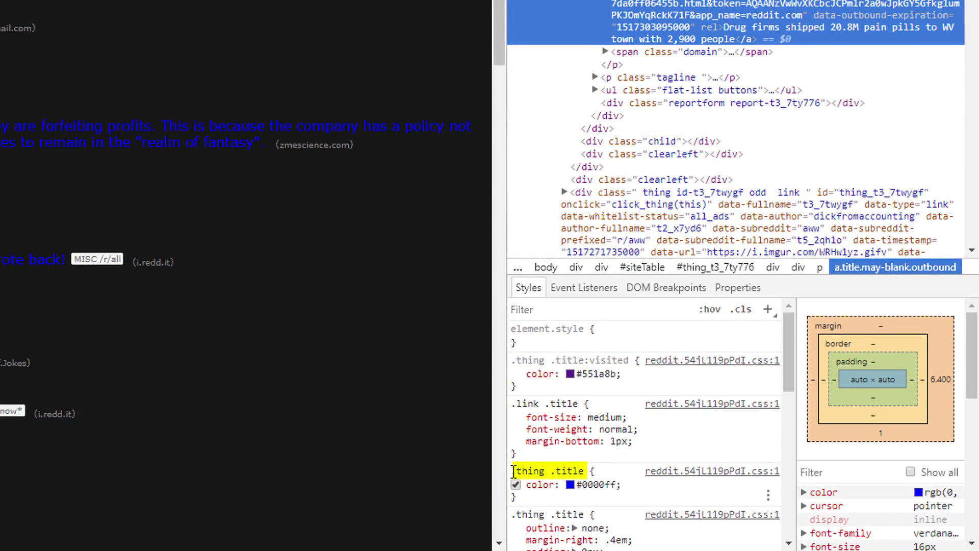
- Copy the .thing .title selector from DevTools
left_click(571, 471)
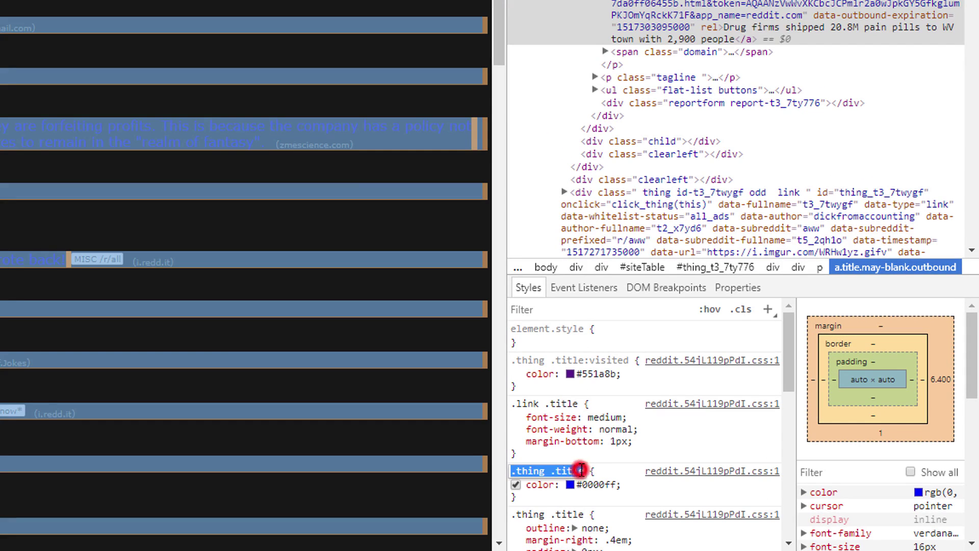
right_click(565, 475)
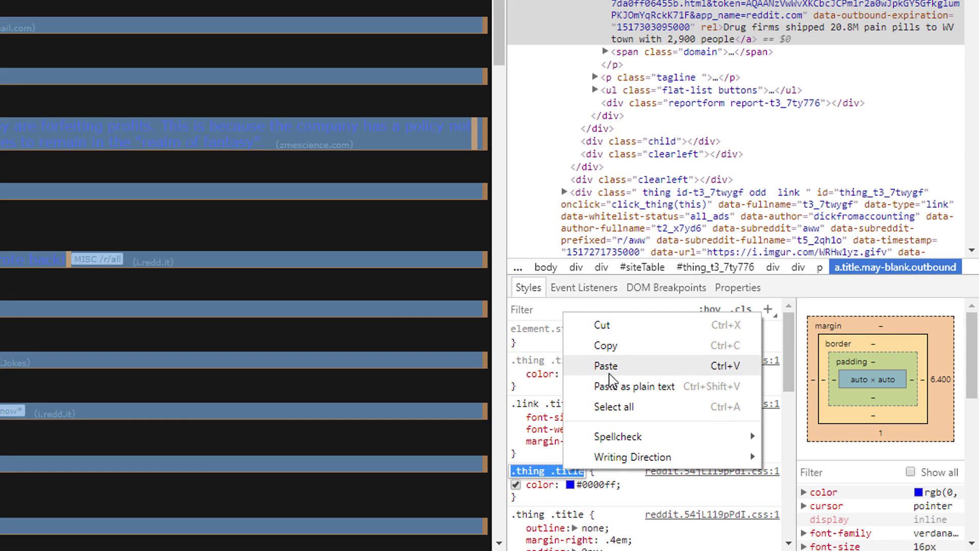
left_click(614, 348)
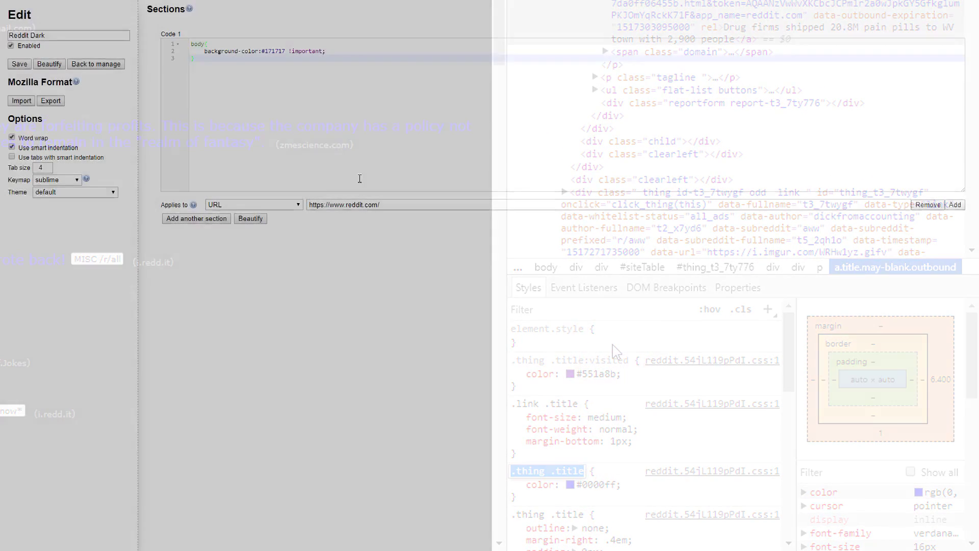
- Paste the .thing .title selector below the body rule and start a color declaration with !important
left_click(229, 184)
key("Return")
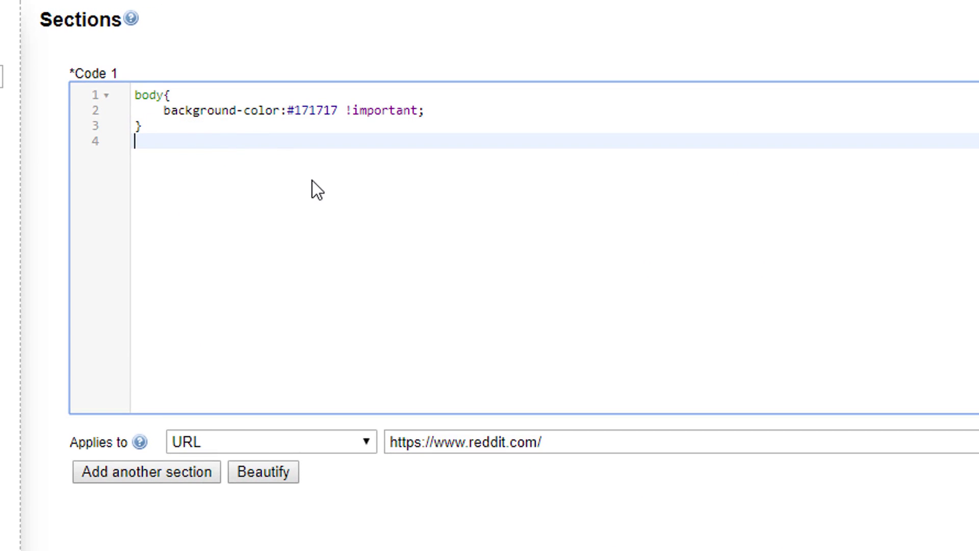
right_click(219, 142)
left_click(314, 272)
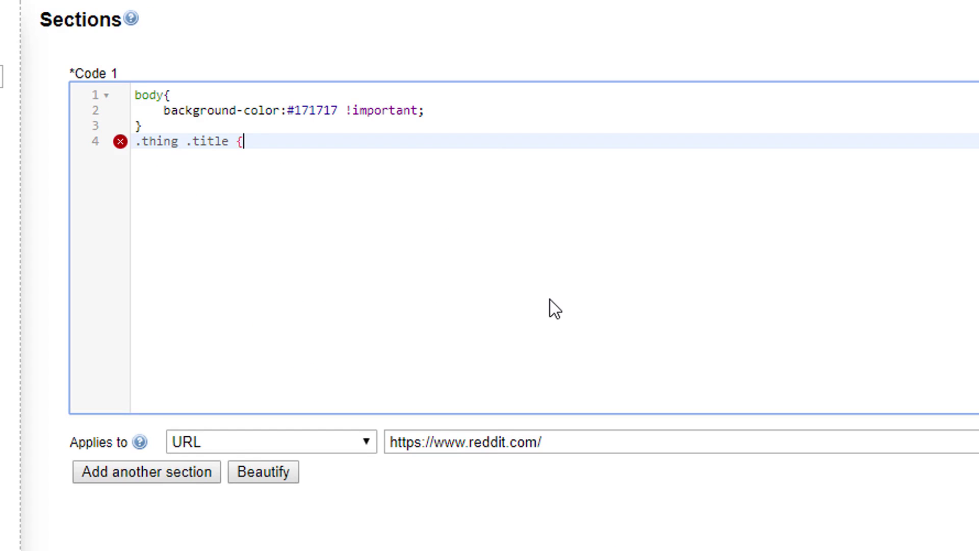
key("Return")
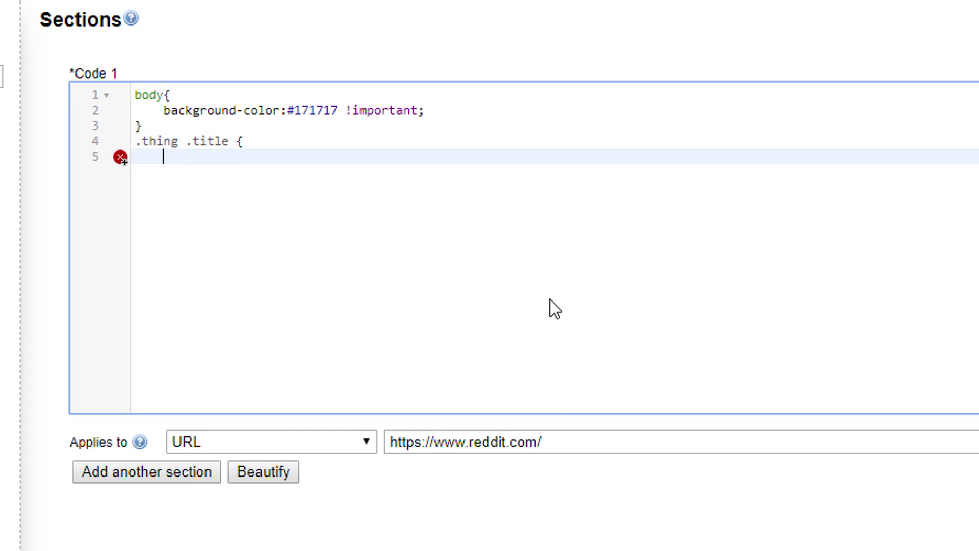
type("color:")
left_click_drag(428, 110, 343, 111)
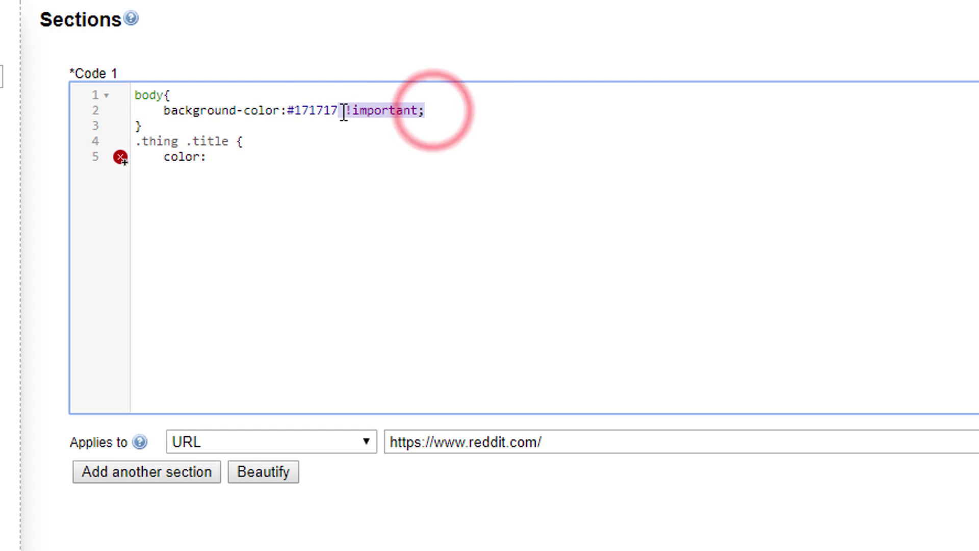
left_click(282, 158)
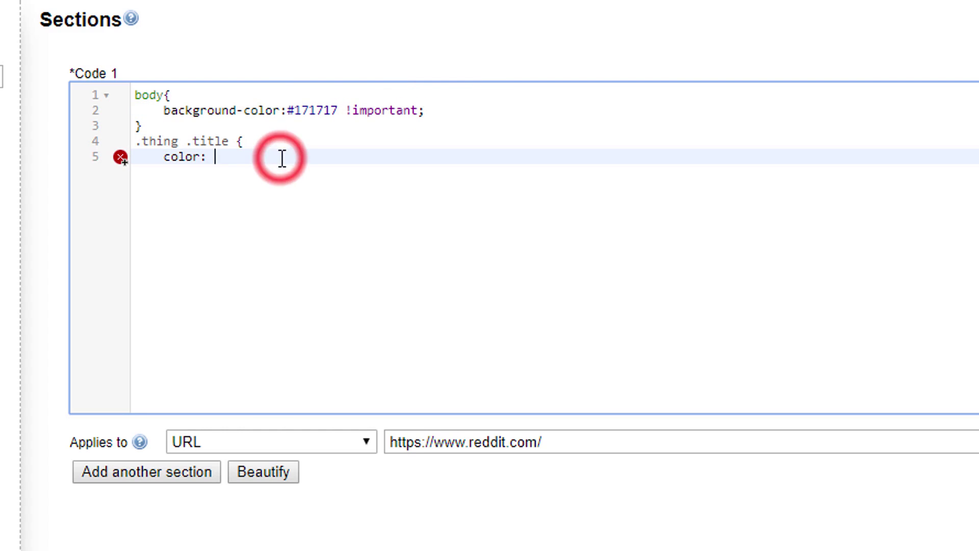
key("ctrl+v")
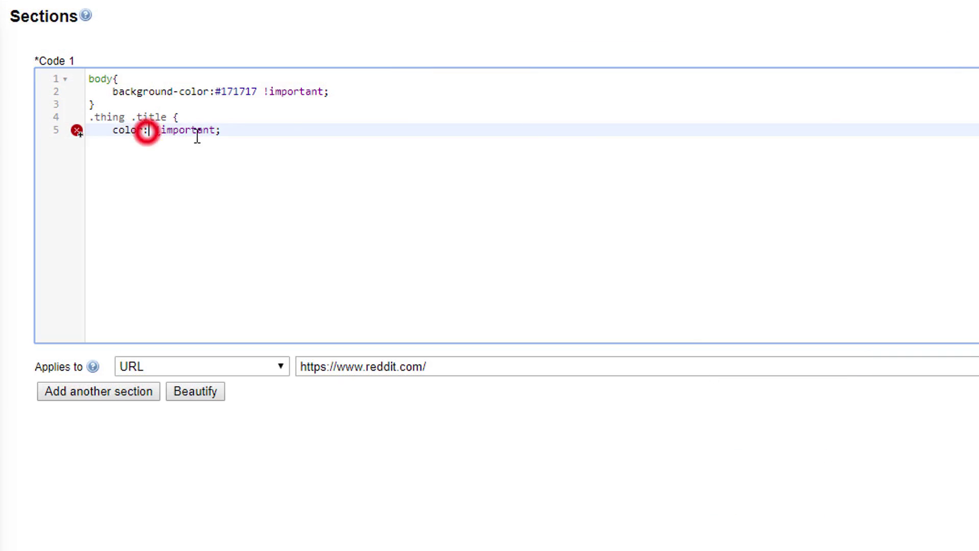
- Set the title colour to #f9ff00, close the rule and save Reddit Dark
key("ctrl+v")
left_click(282, 130)
key("Return")
type("}")
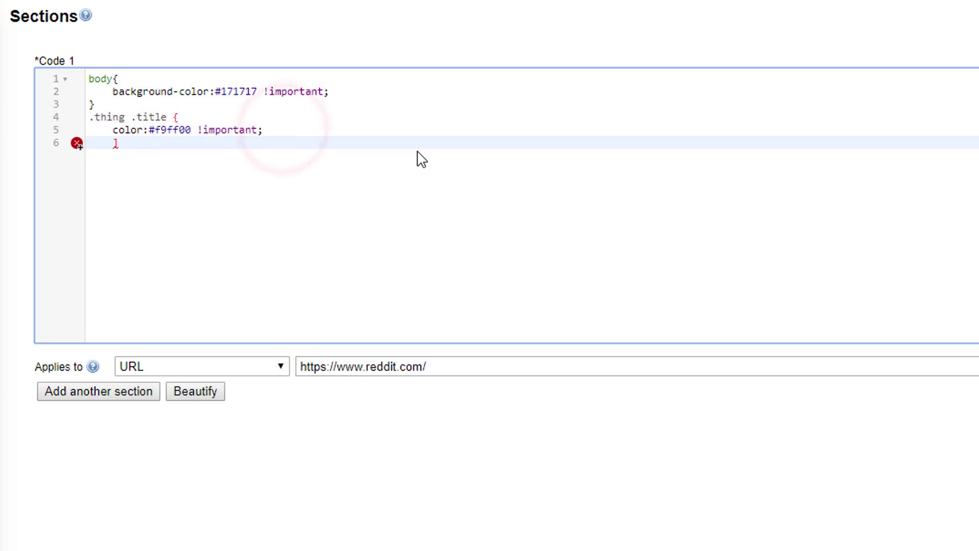
key("BackSpace")
key("BackSpace")
type("}")
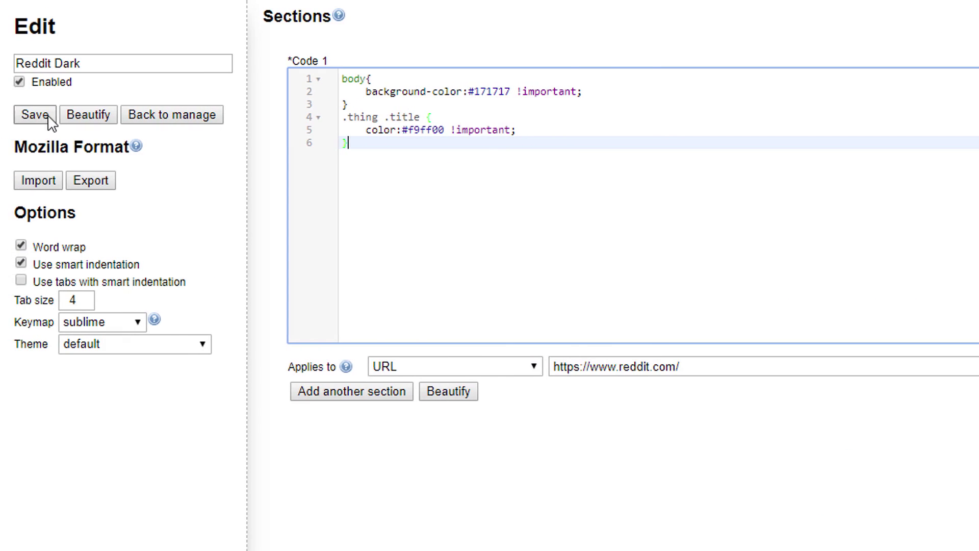
left_click(43, 115)
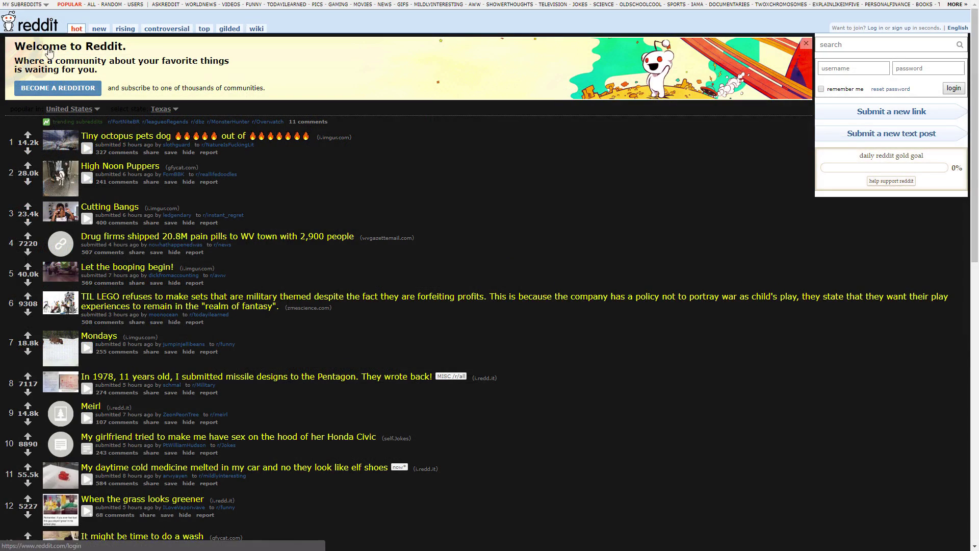
- Reload Reddit to see yellow titles, then deactivate and reactivate Reddit Dark in the Stylish panel
right_click(514, 172)
left_click(549, 219)
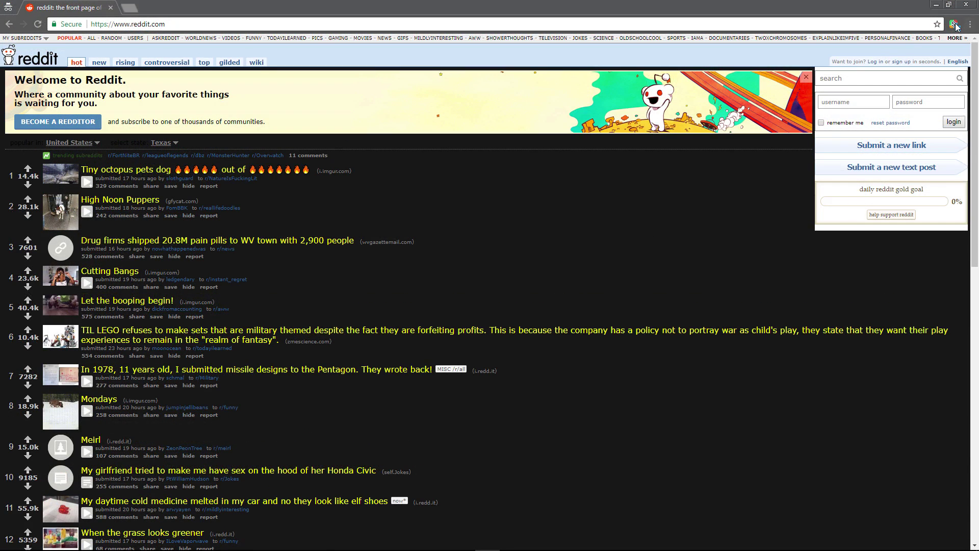
left_click(955, 25)
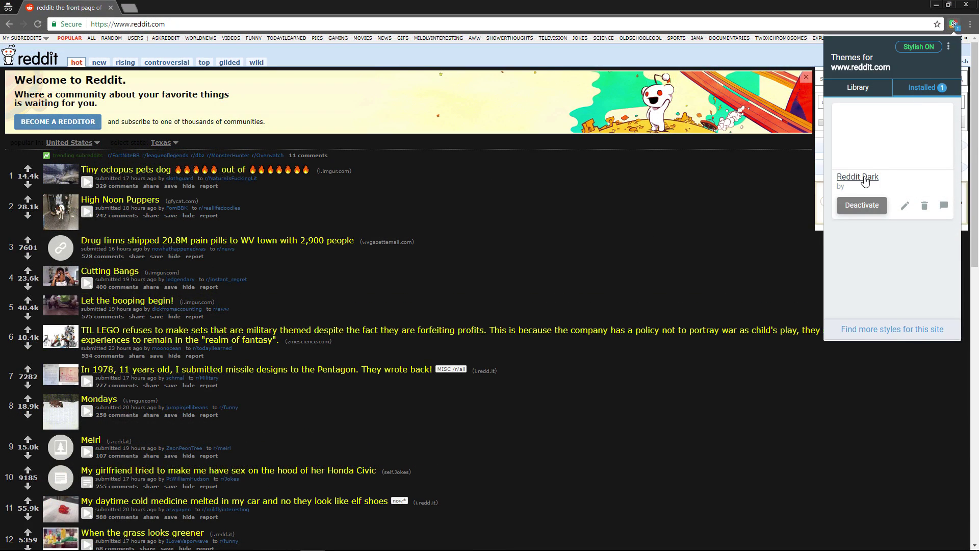
left_click(863, 207)
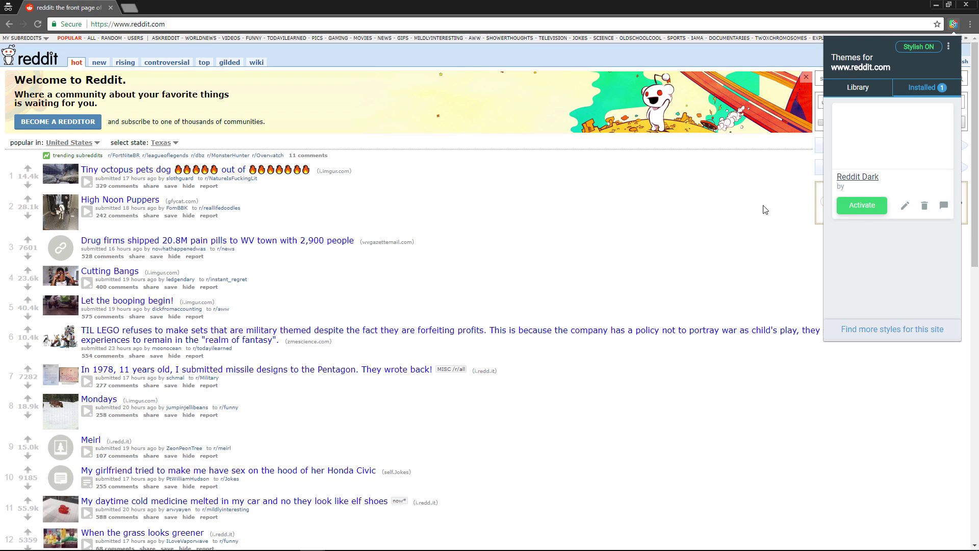
left_click(858, 212)
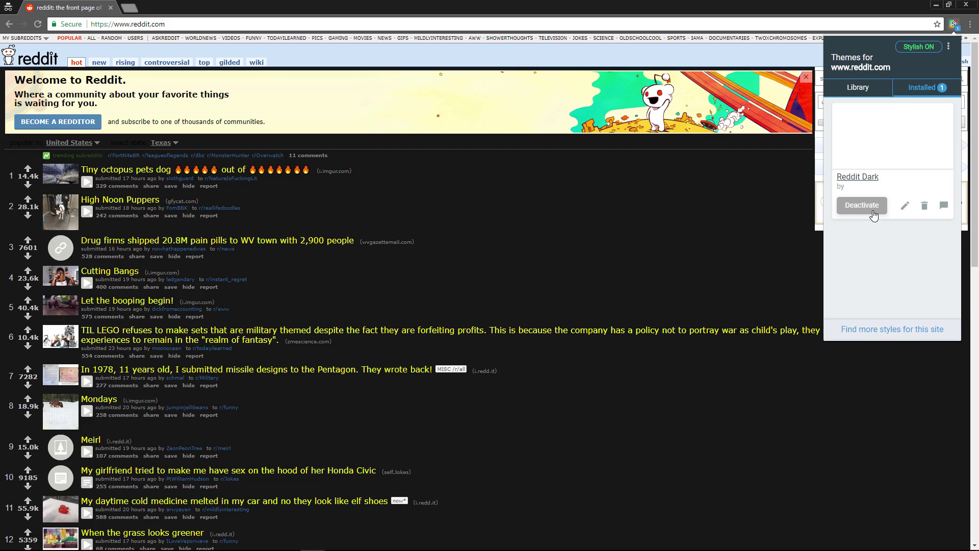